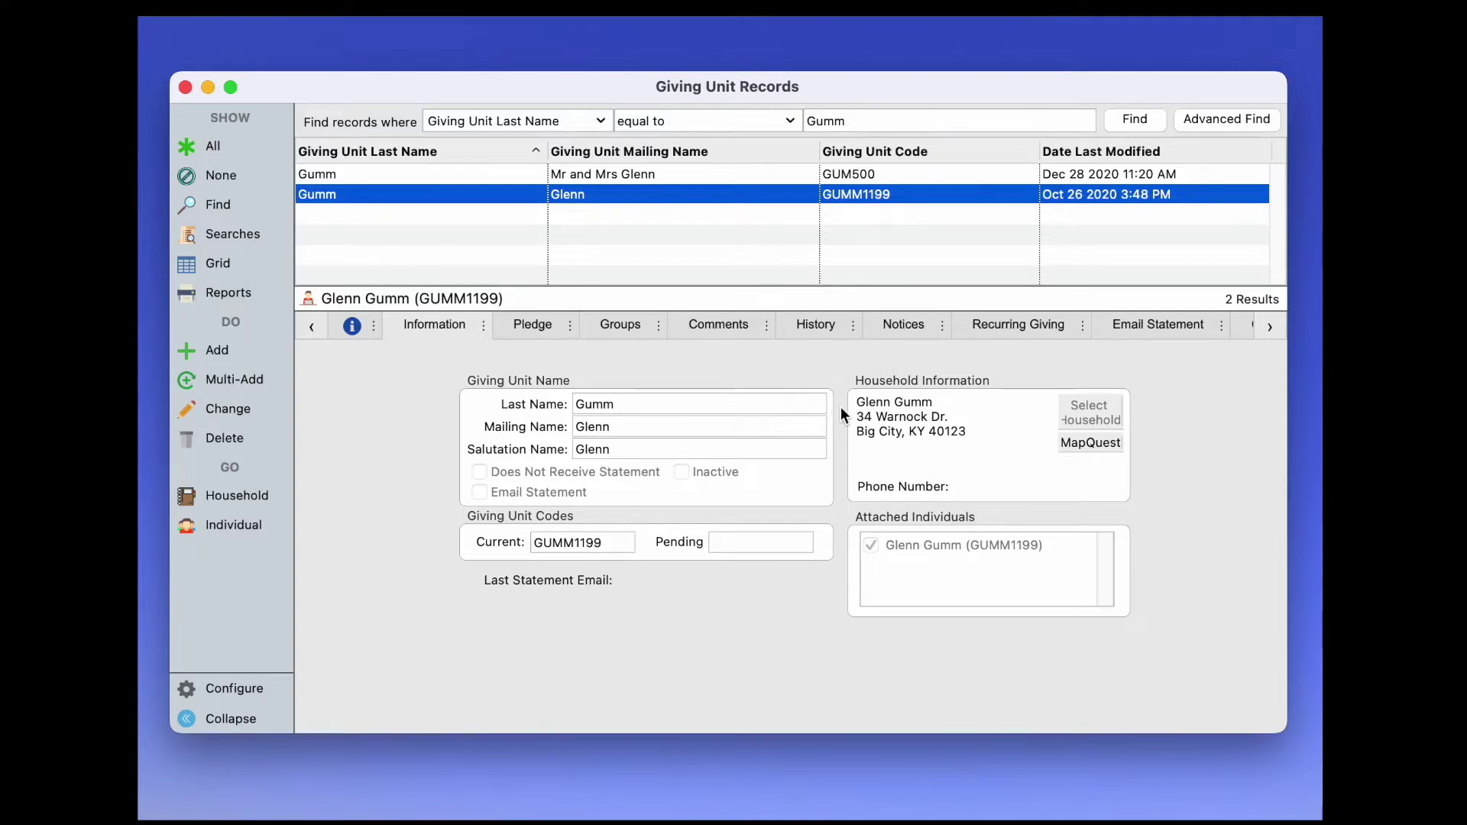
Compare GUM500 and GUMM1199, then select both and send them to Merge Giving Unit Records.
{"action": "left_click", "coordinate": [723, 176]}
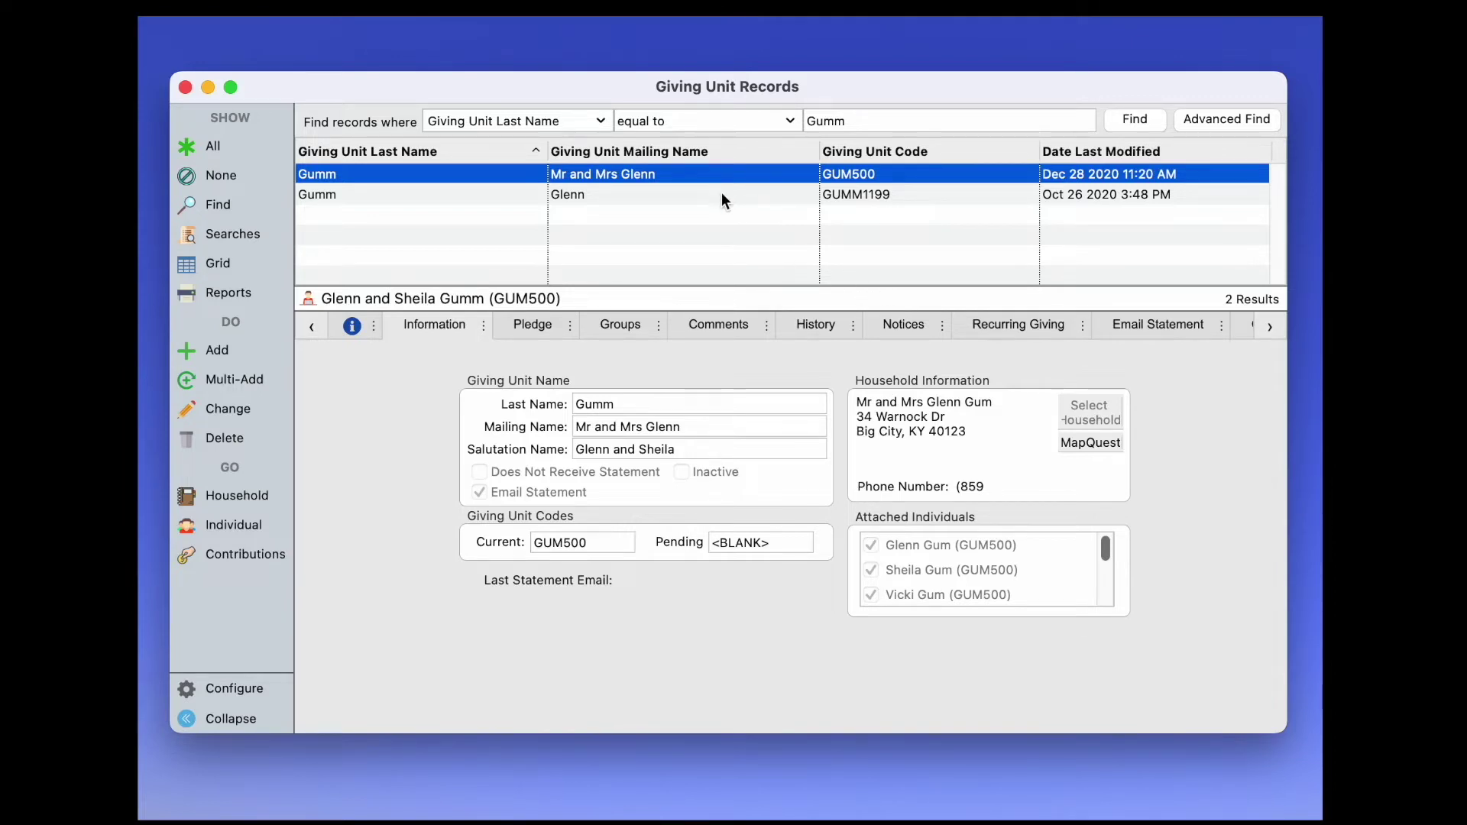
{"action": "left_click", "coordinate": [643, 195]}
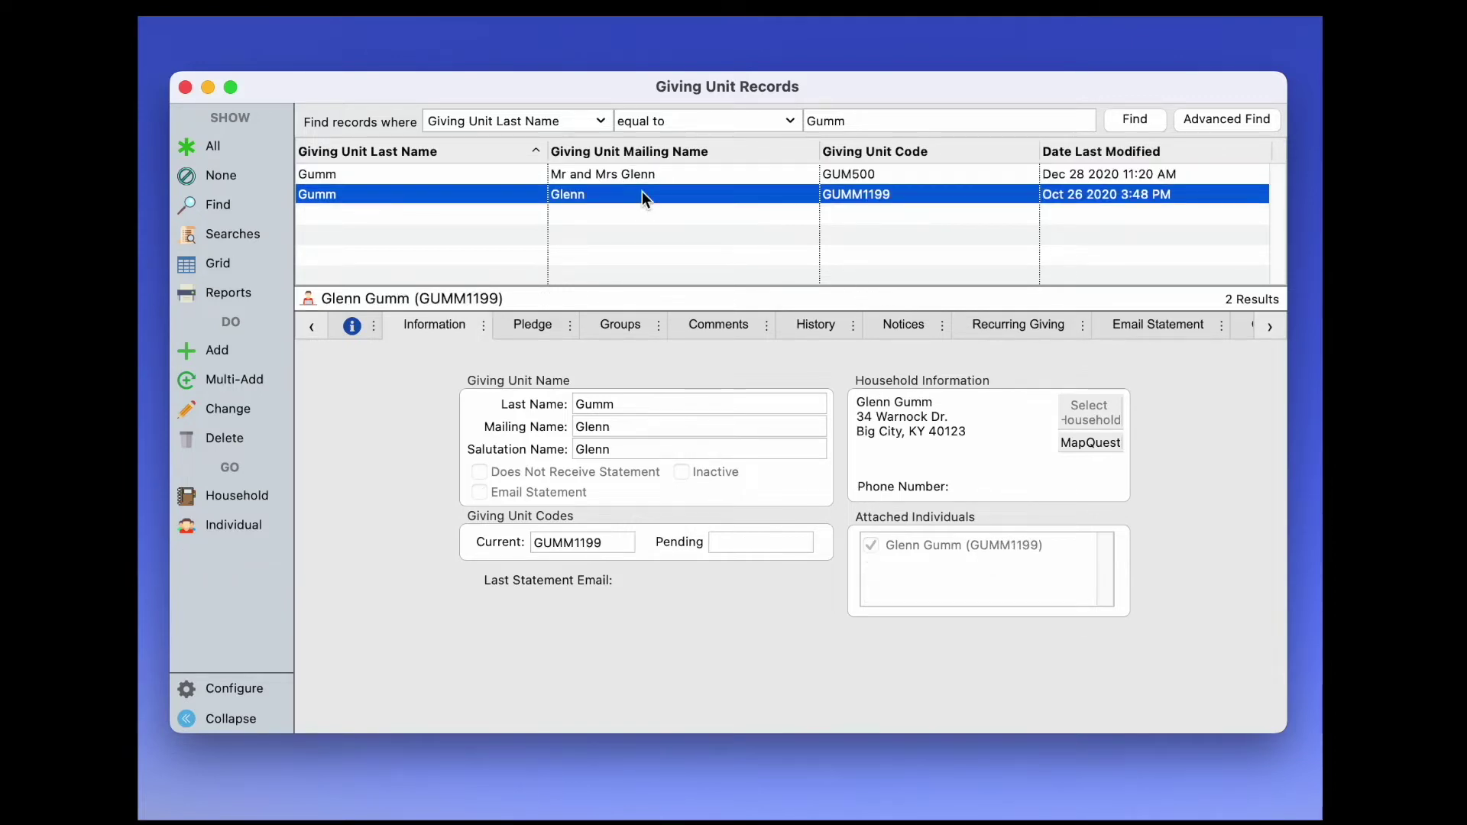
{"action": "left_click", "coordinate": [677, 174]}
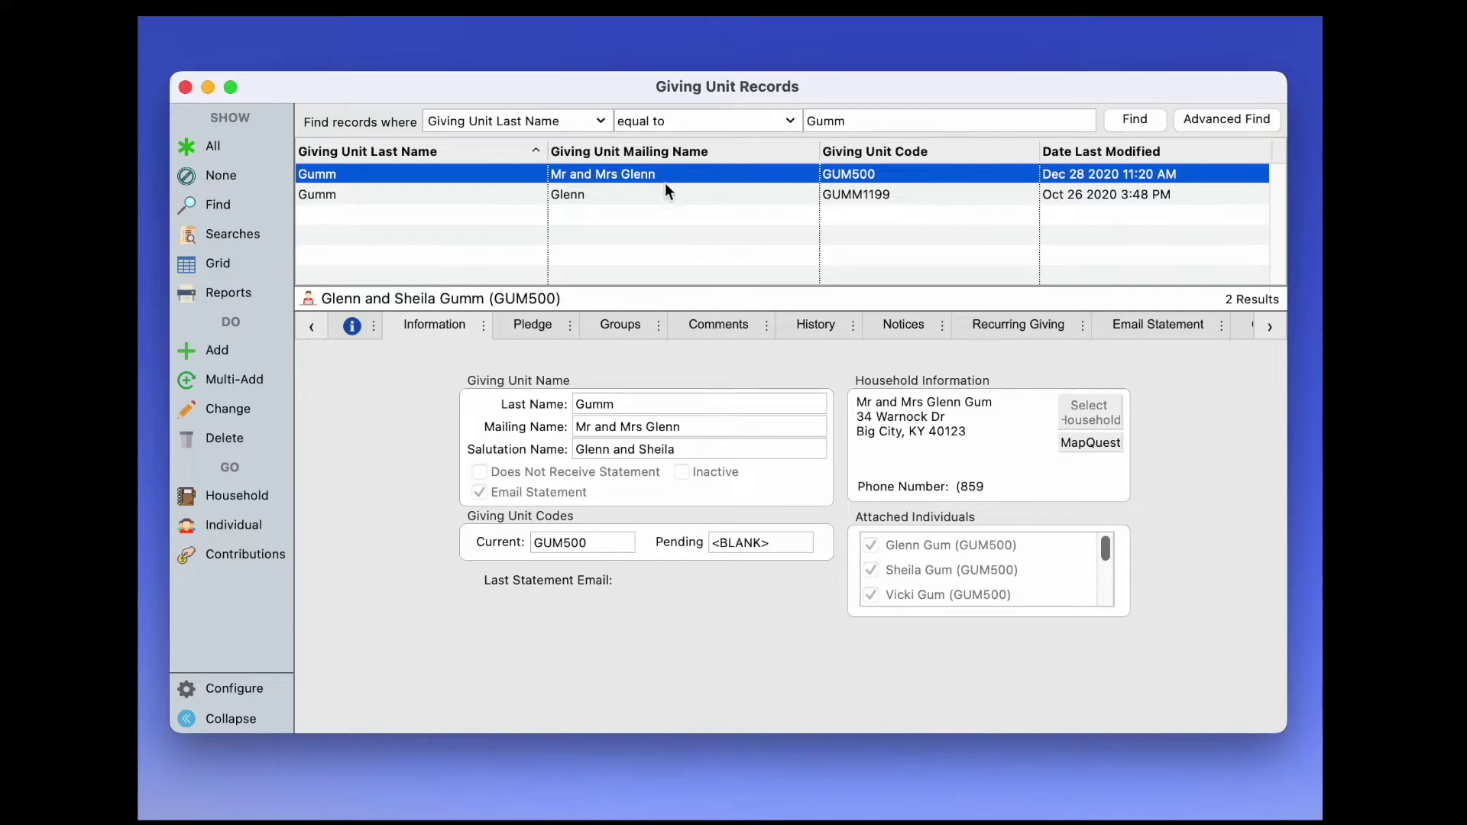
{"action": "left_click", "coordinate": [659, 192], "text": "shift"}
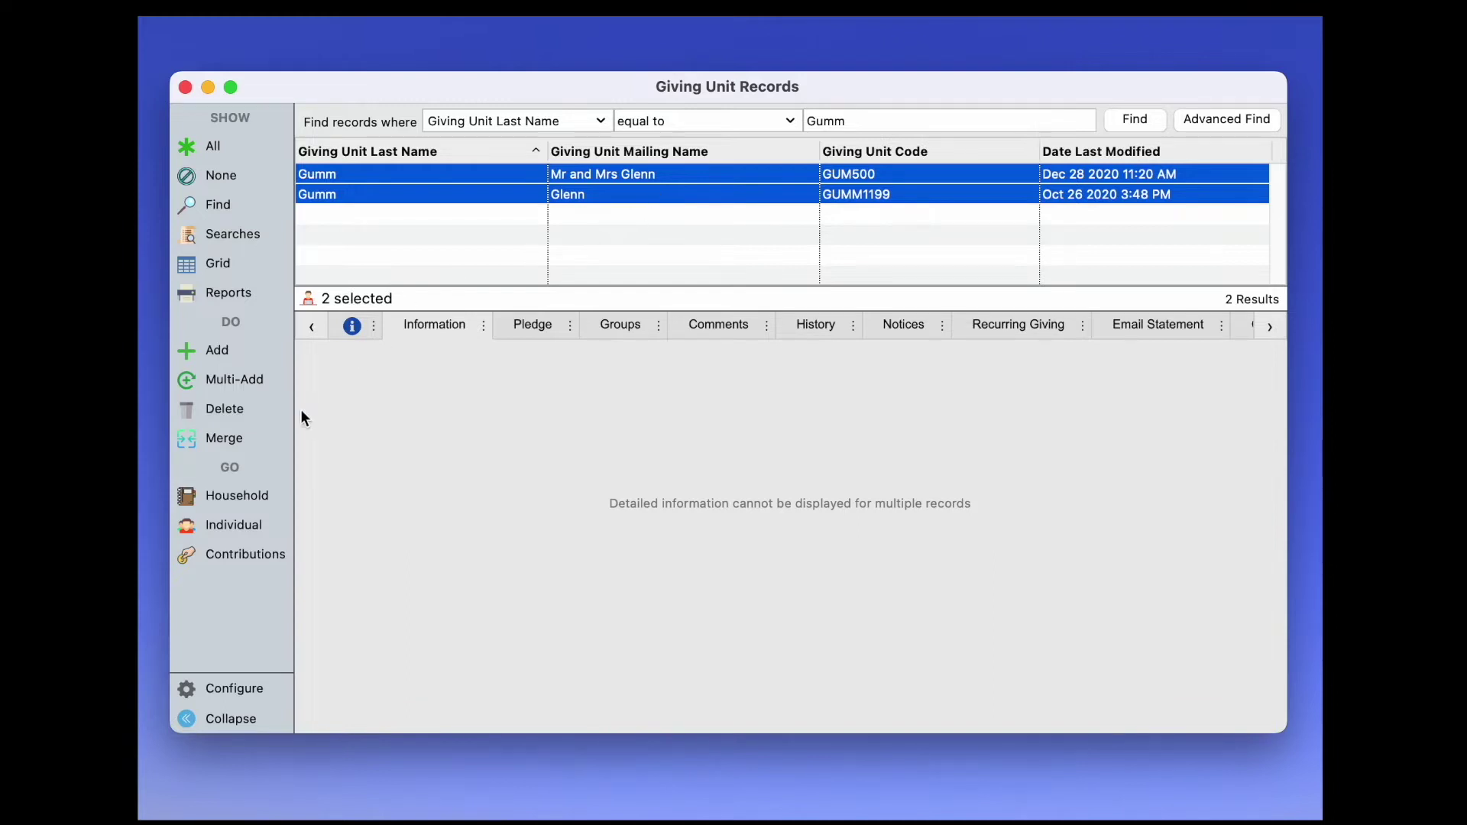
{"action": "left_click", "coordinate": [232, 438]}
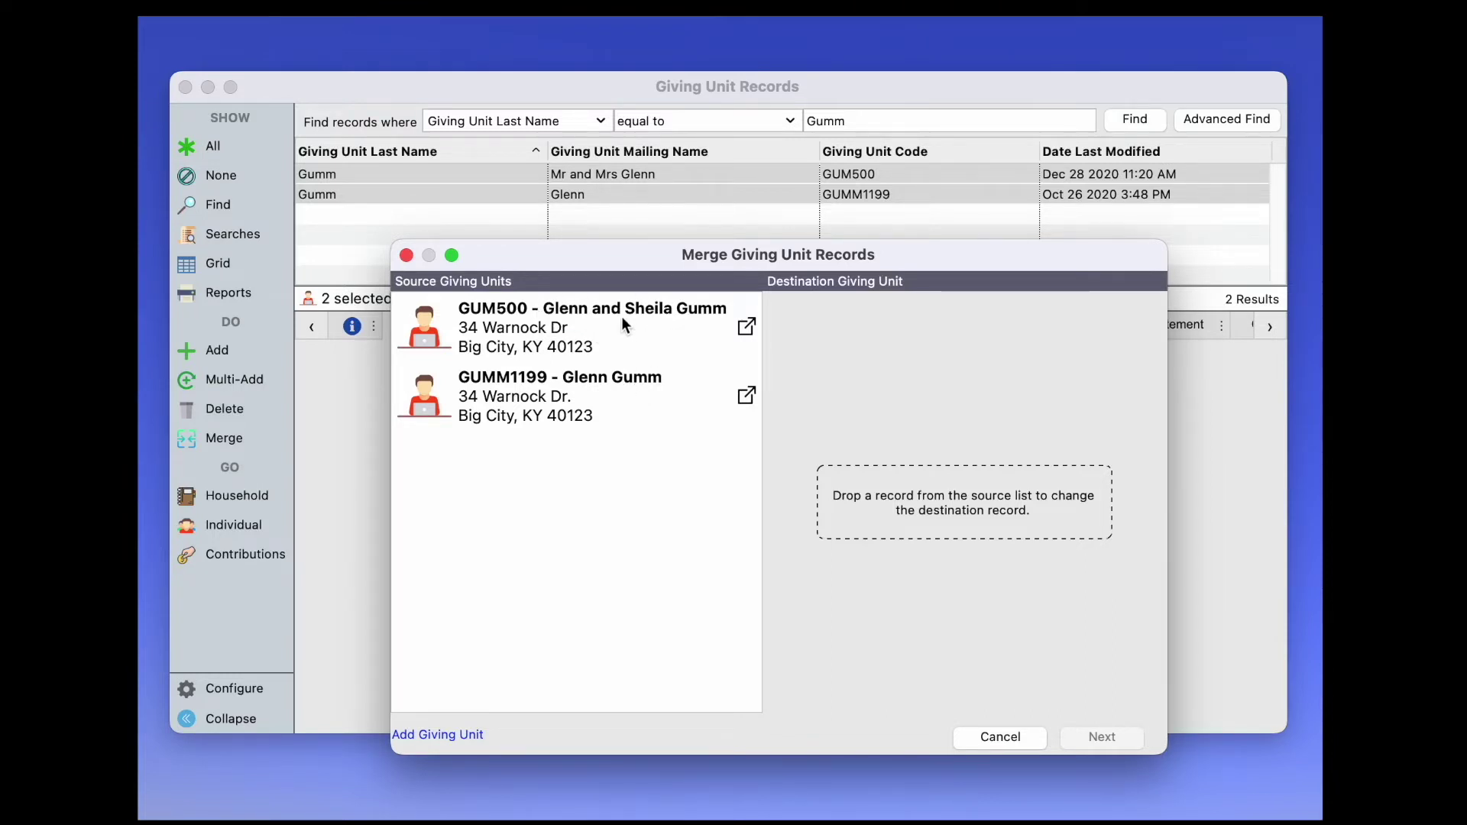
Make GUM500 the destination giving unit and advance to the field-value comparison.
{"action": "left_click_drag", "start_coordinate": [621, 317], "coordinate": [927, 447]}
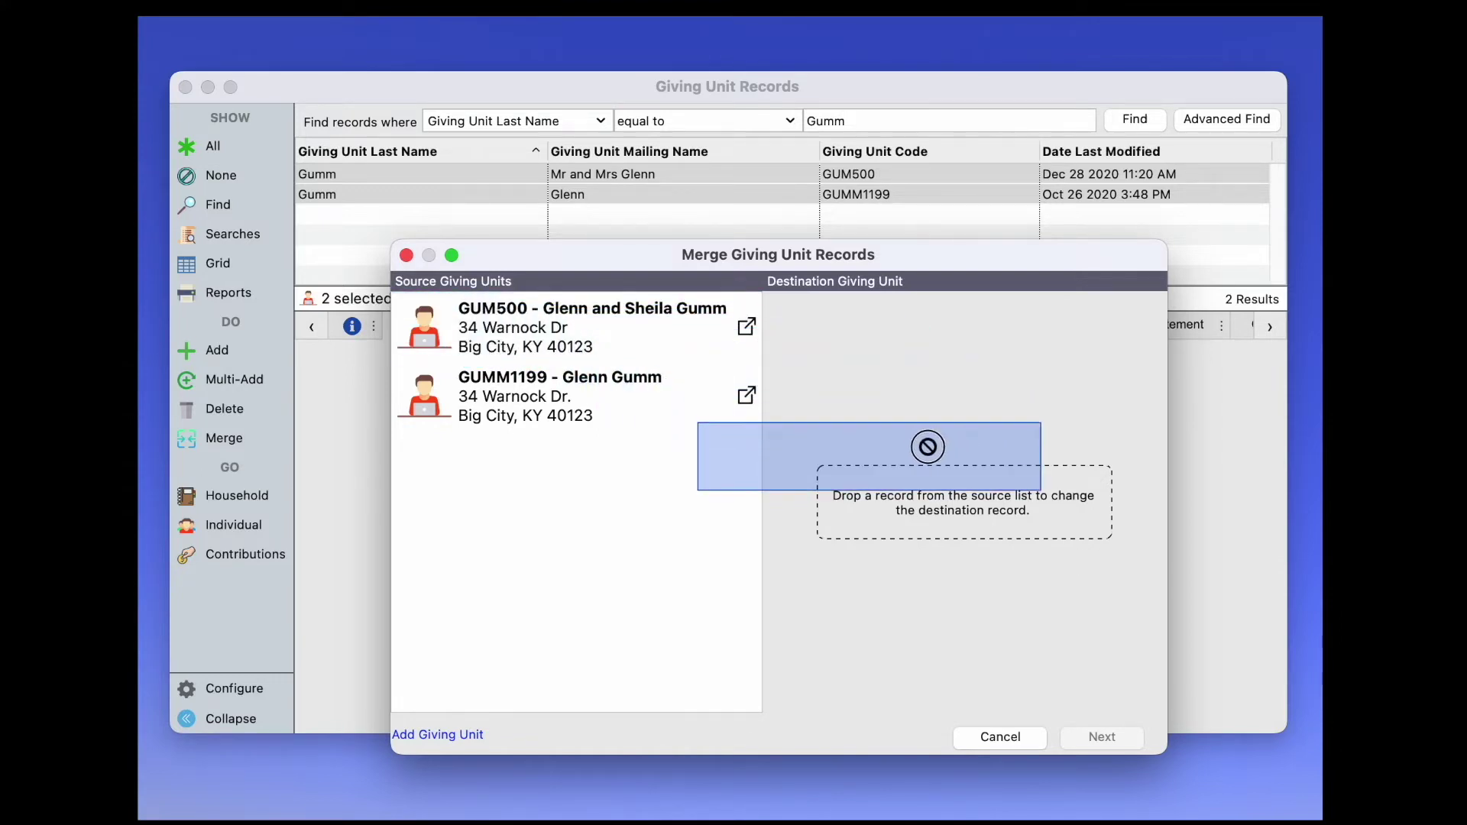
{"action": "left_click_drag", "start_coordinate": [928, 446], "coordinate": [1003, 497]}
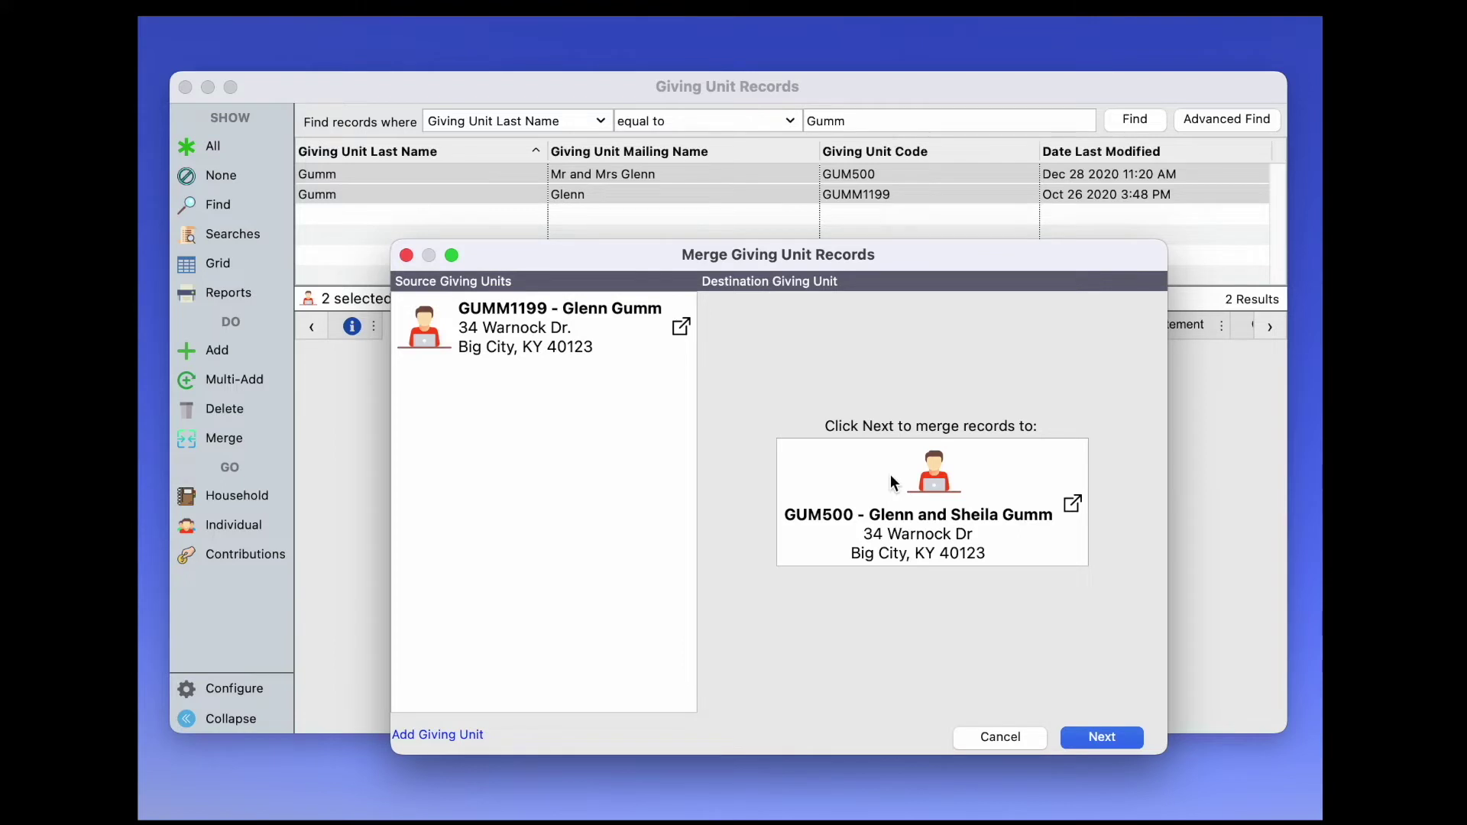
{"action": "left_click", "coordinate": [1101, 737]}
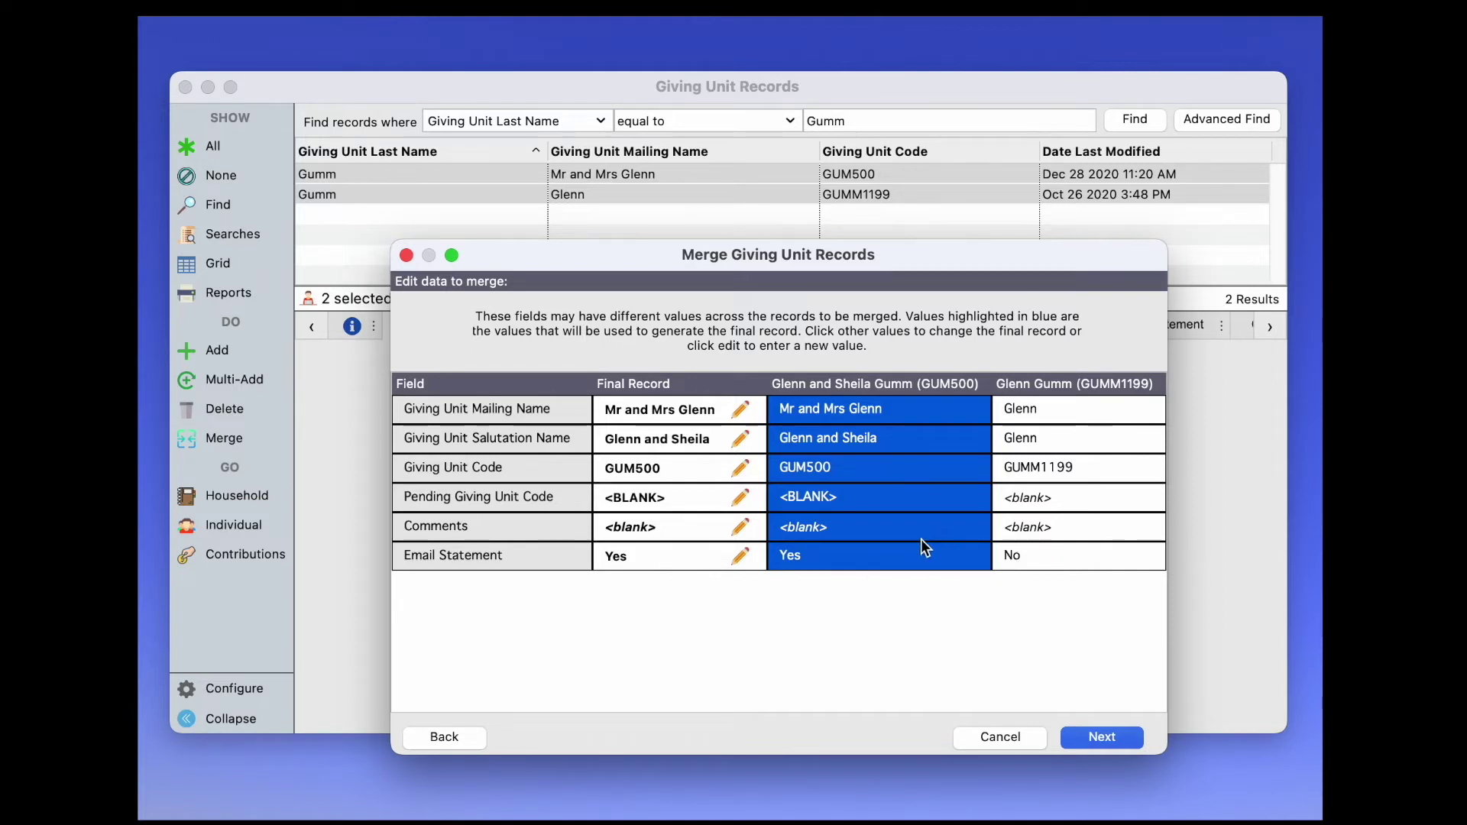
{"action": "left_click", "coordinate": [1070, 556]}
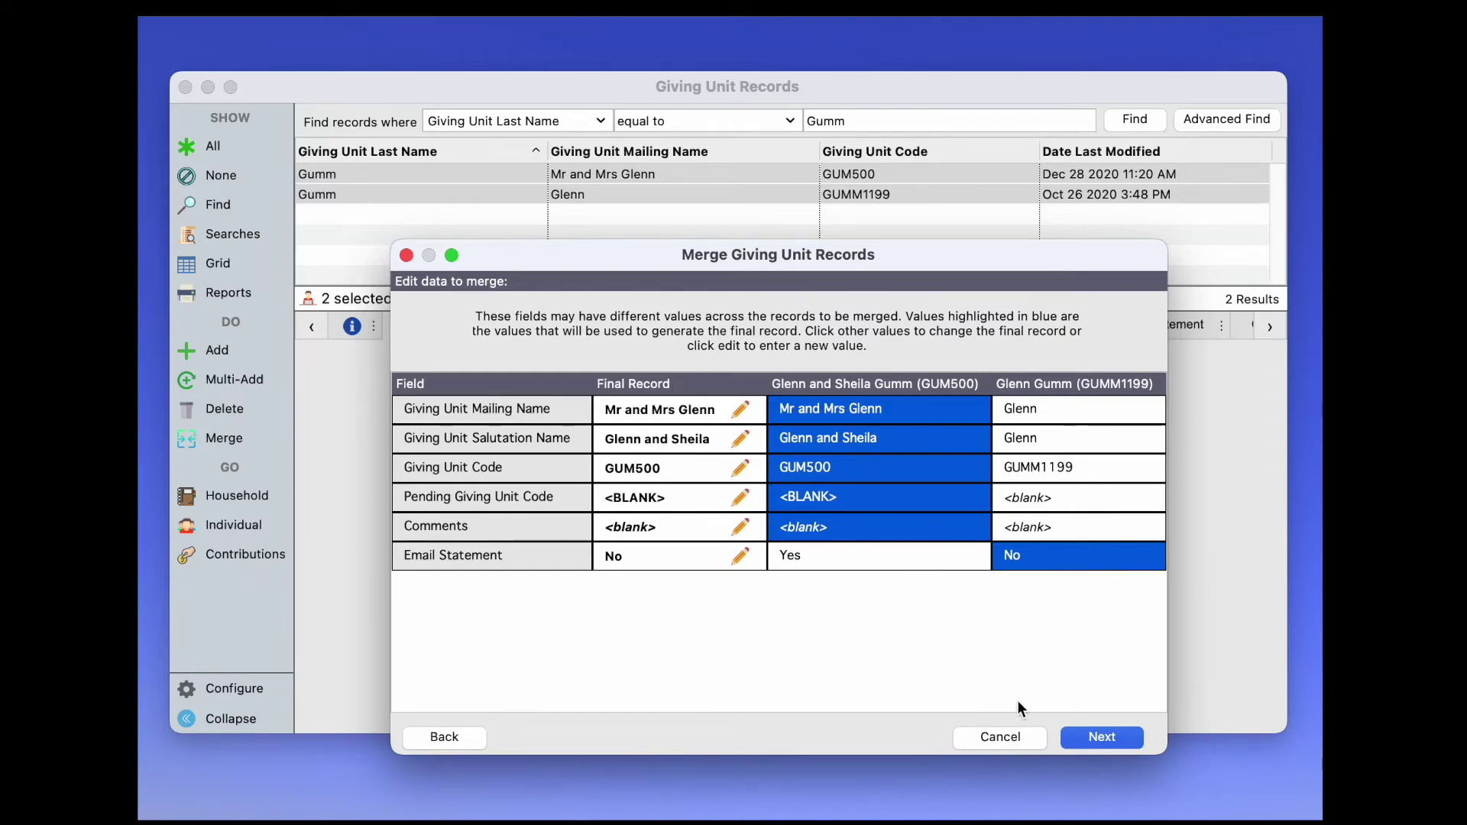
{"action": "left_click", "coordinate": [1104, 735]}
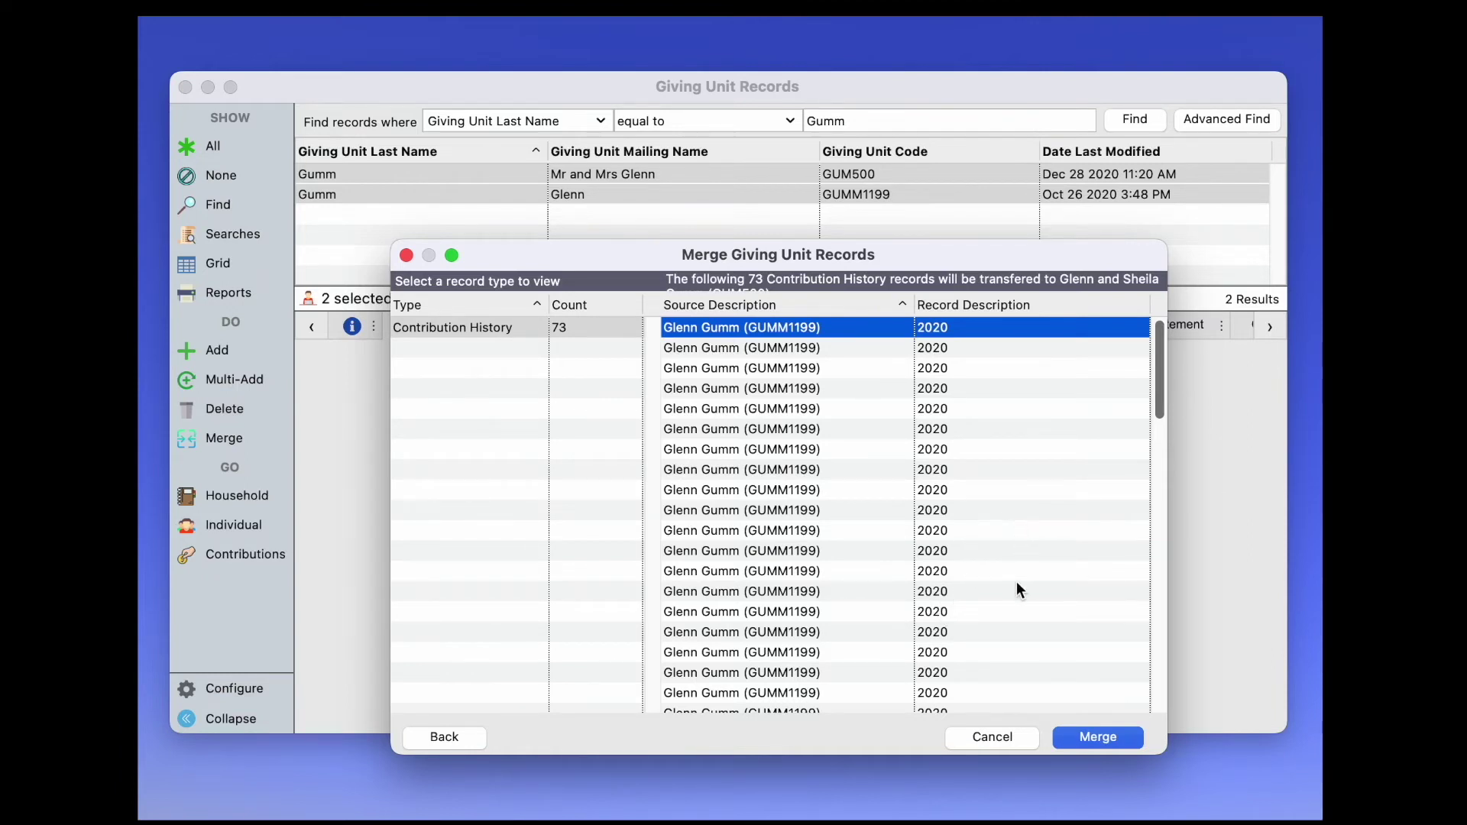
Merge GUMM1199 into GUM500 and confirm the 'Are you sure you want to proceed?' alert.
{"action": "left_click", "coordinate": [1106, 738]}
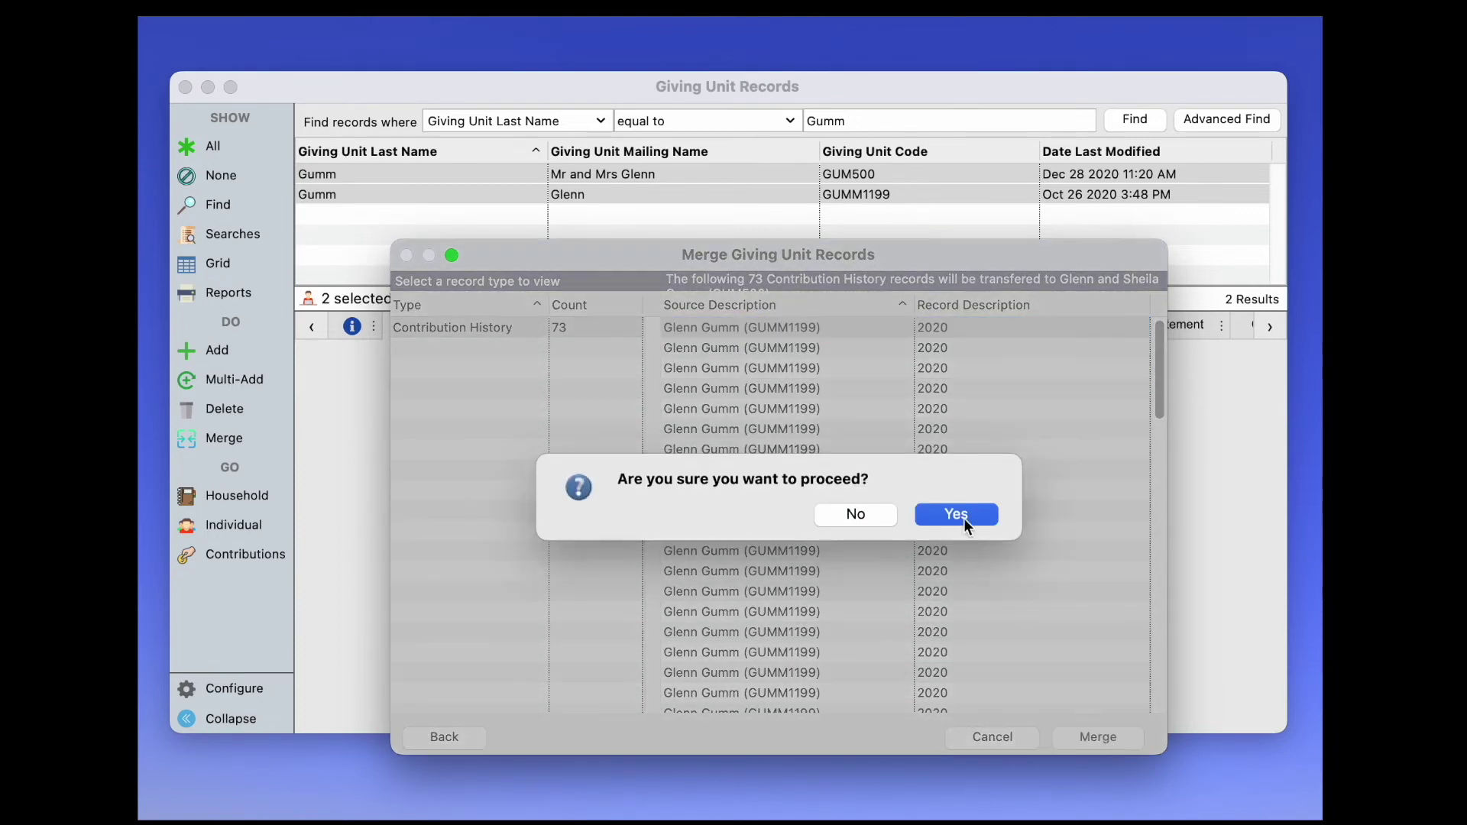
{"action": "left_click", "coordinate": [962, 515]}
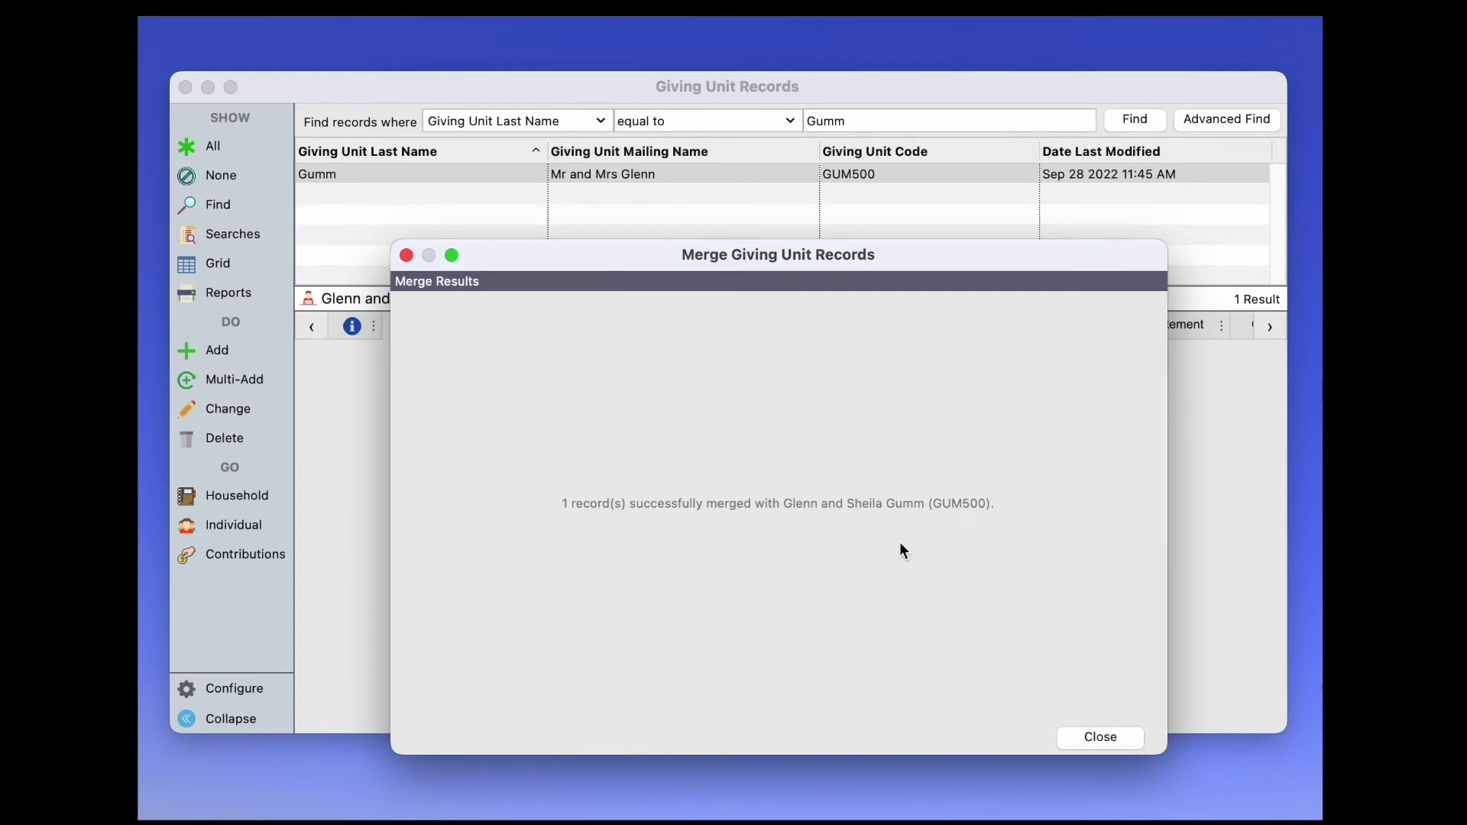
Close the merge results and review GUM500's fund details for 2020 (3100.00) and 2019.
{"action": "left_click", "coordinate": [1104, 737]}
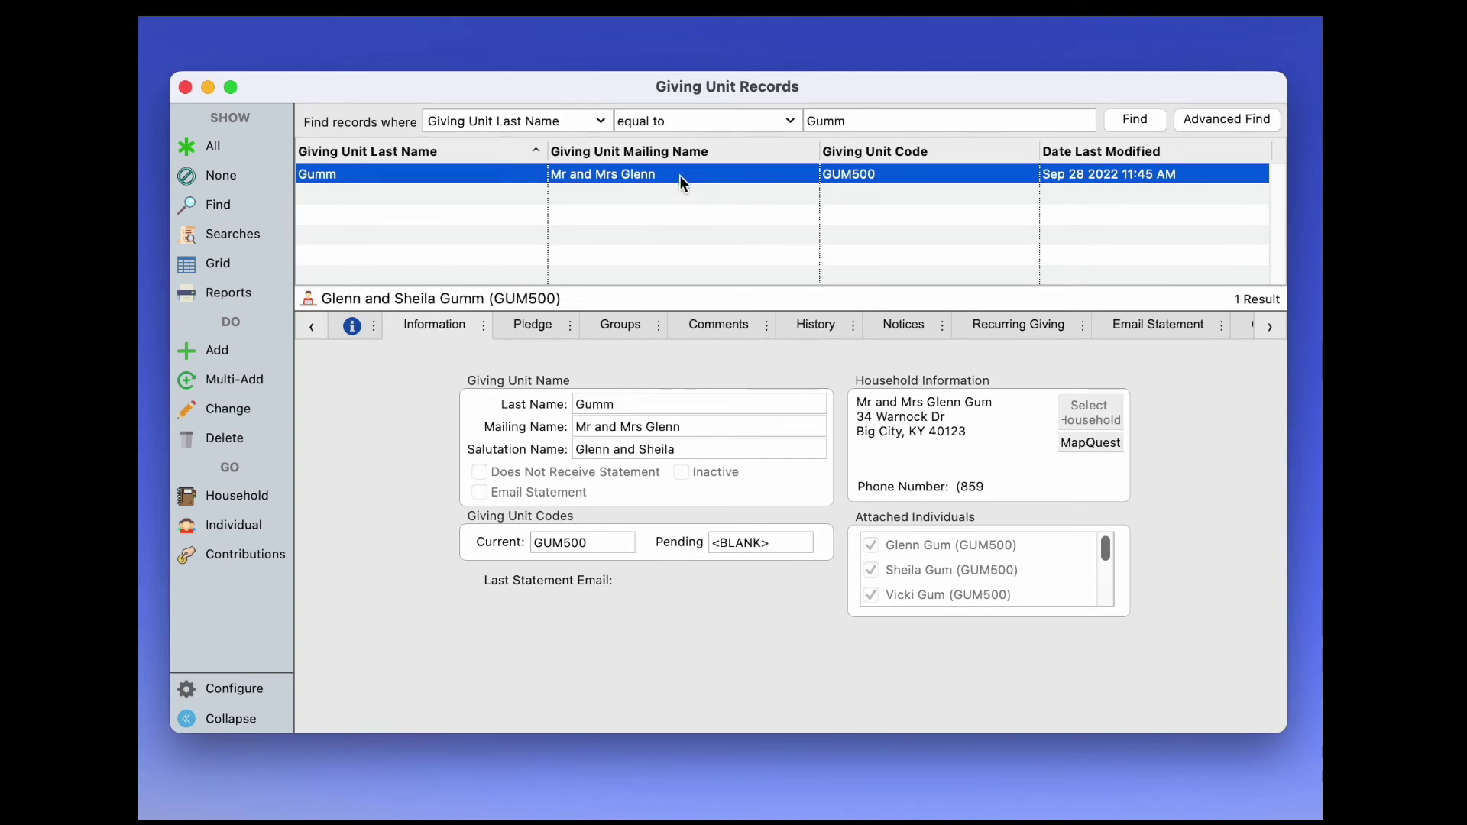
{"action": "left_click_drag", "start_coordinate": [1103, 547], "coordinate": [1101, 566]}
{"action": "left_click", "coordinate": [805, 323]}
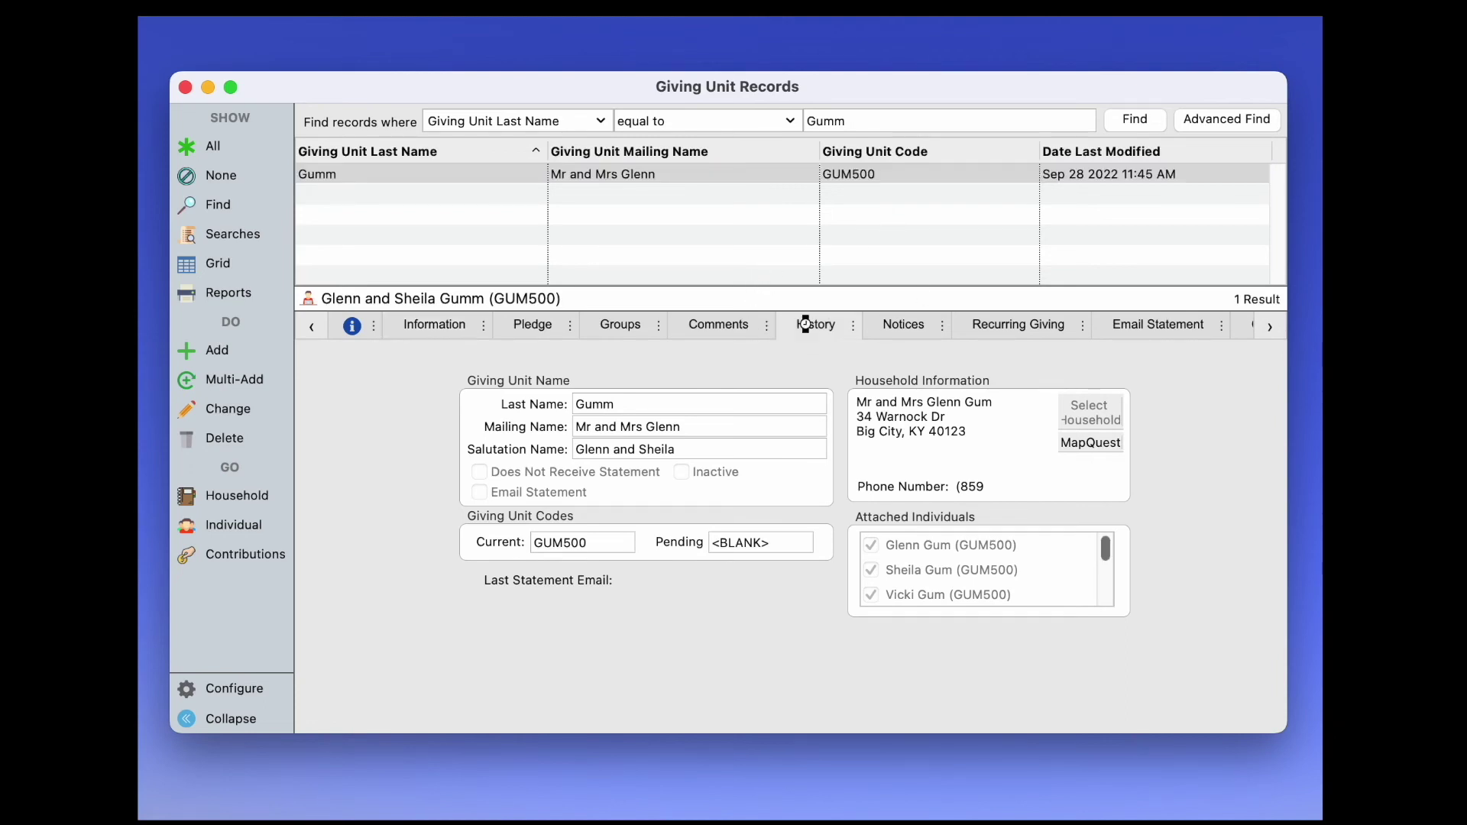
{"action": "left_click", "coordinate": [434, 426]}
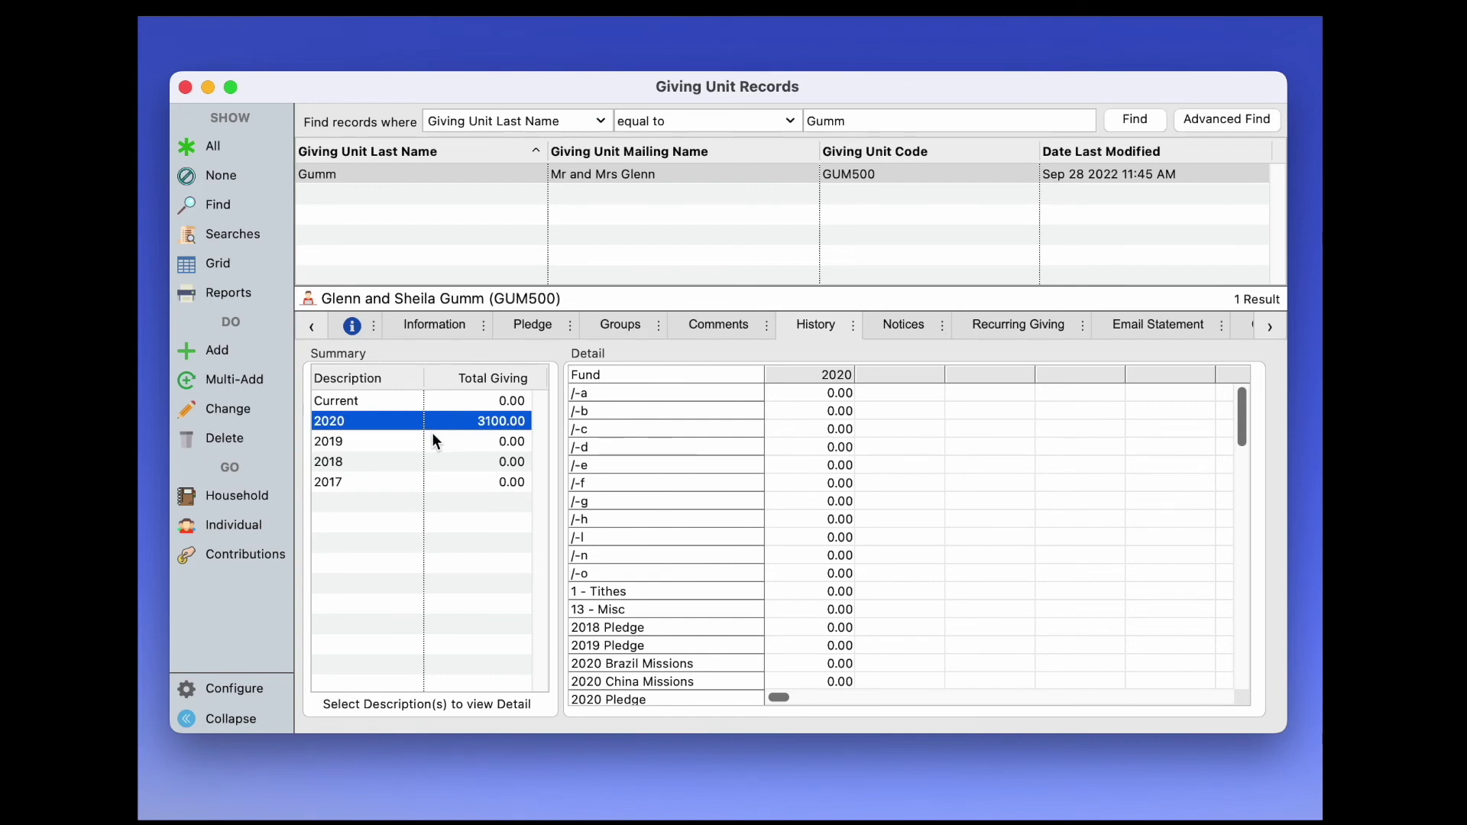
{"action": "left_click", "coordinate": [431, 434]}
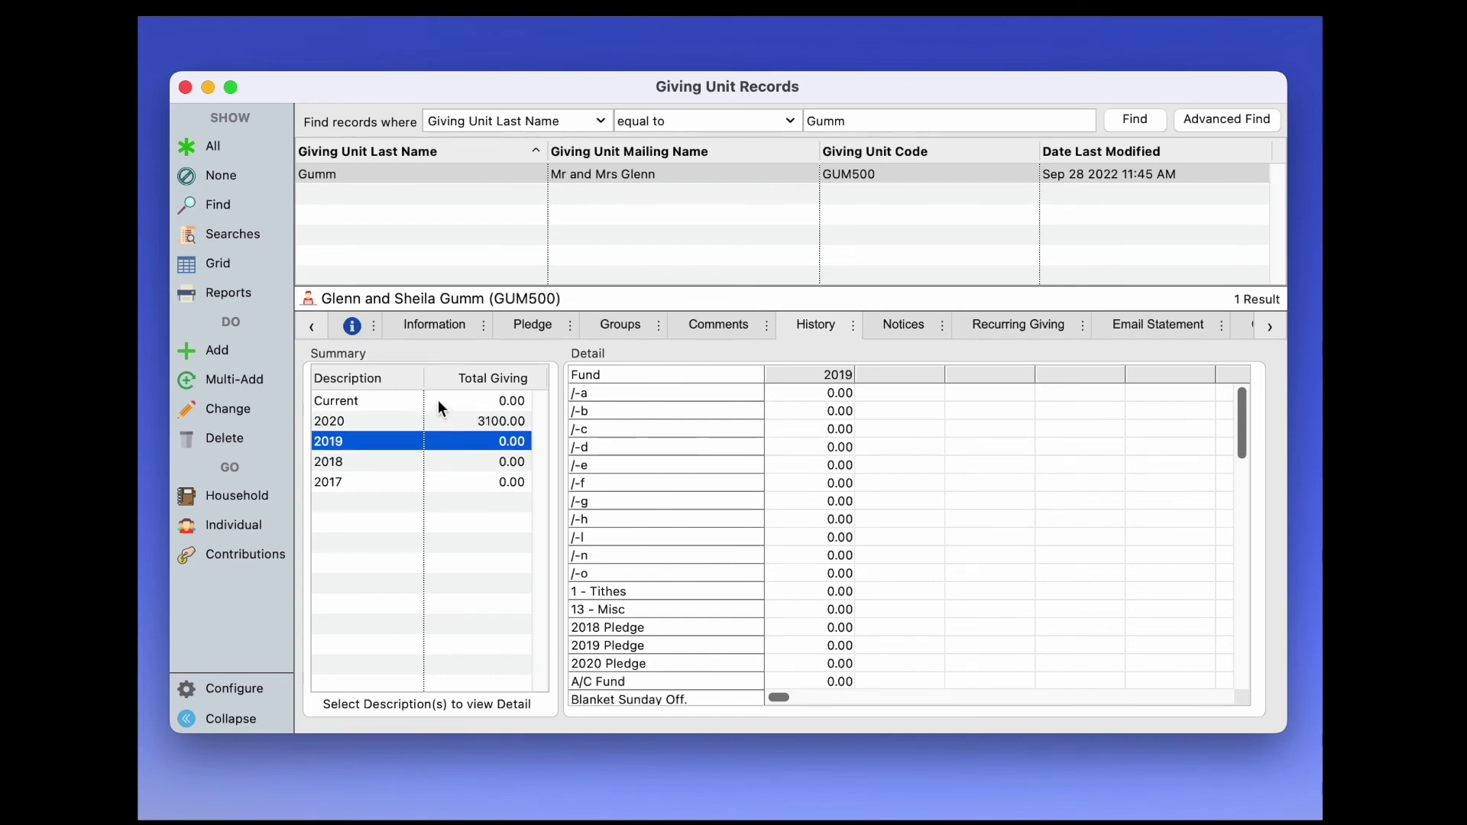
{"action": "left_click", "coordinate": [355, 327]}
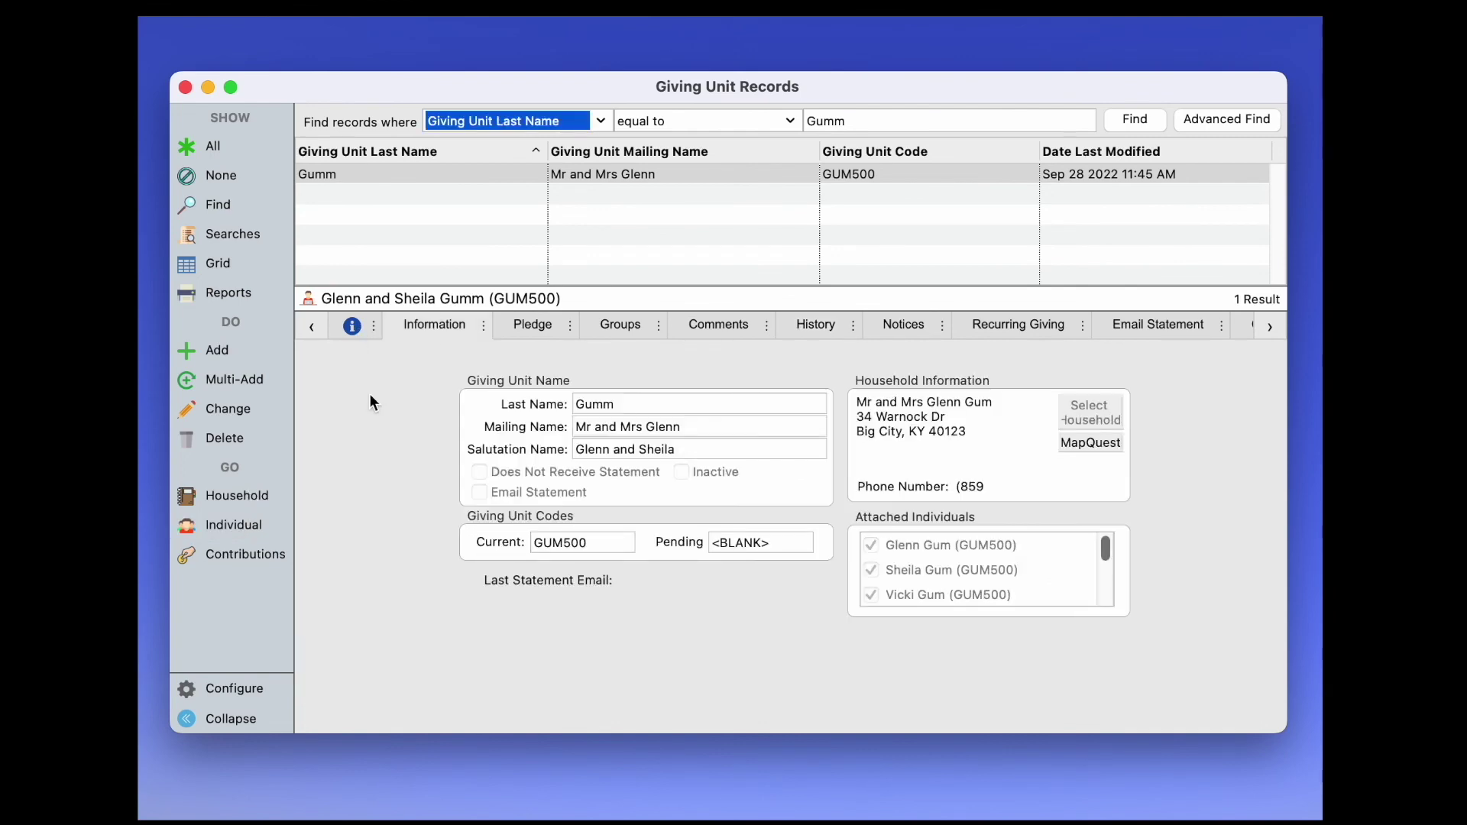